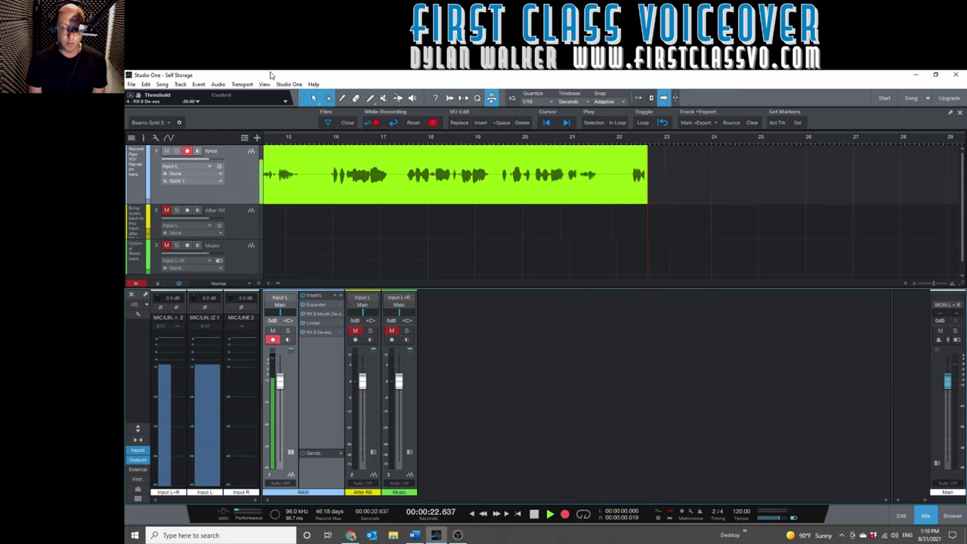
# Step: Stop recording on the RAW track and place the playback cursor in the pause at about 21.7 seconds
pyautogui.press('space')
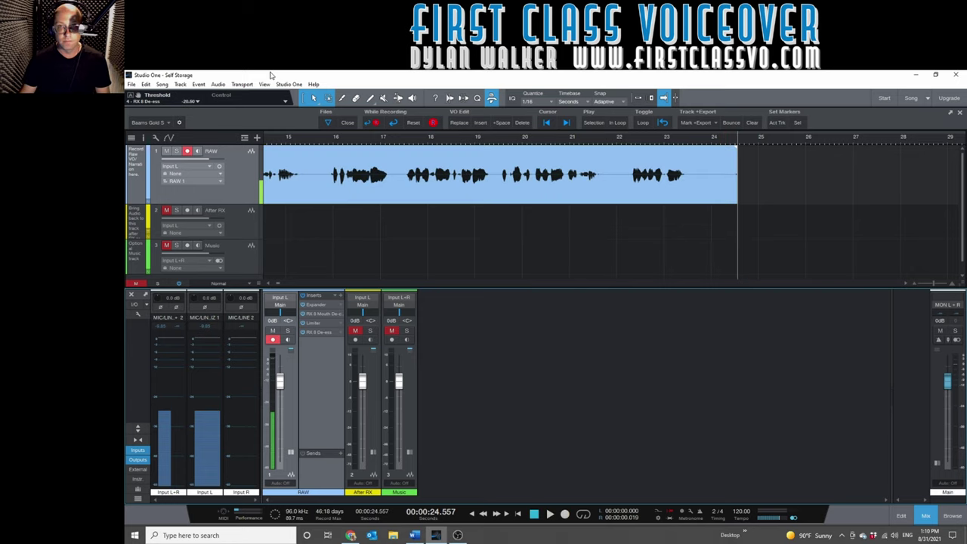
pyautogui.click(603, 145)
pyautogui.click(605, 145)
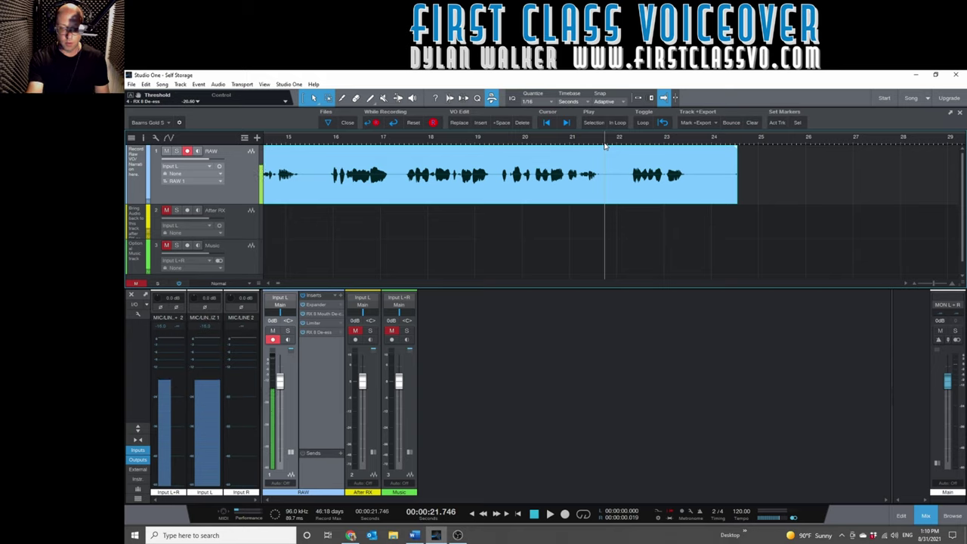
# Step: Try re-recording the RAW narration from about 21.7 seconds, then undo the take
pyautogui.press('KP_Multiply')
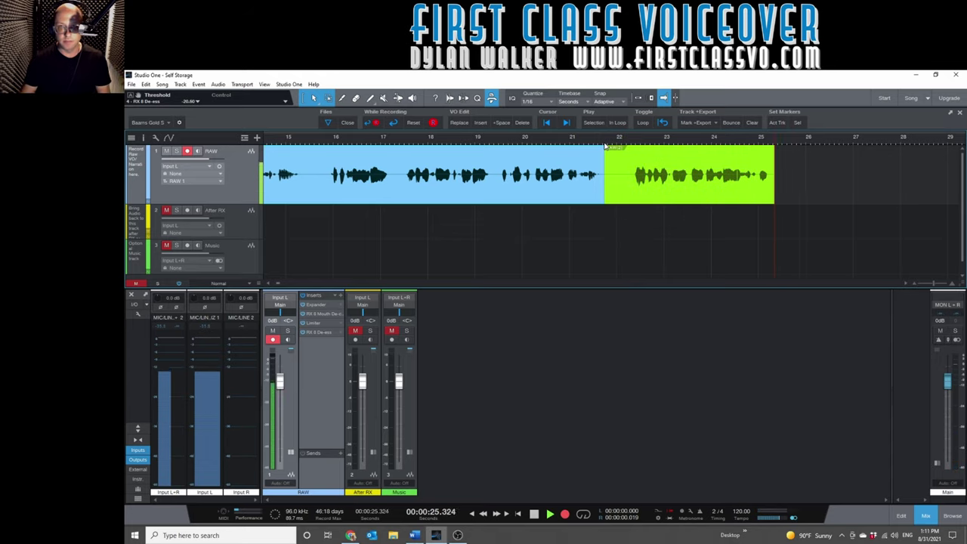
pyautogui.press('space')
pyautogui.hotkey('ctrl', 'z')
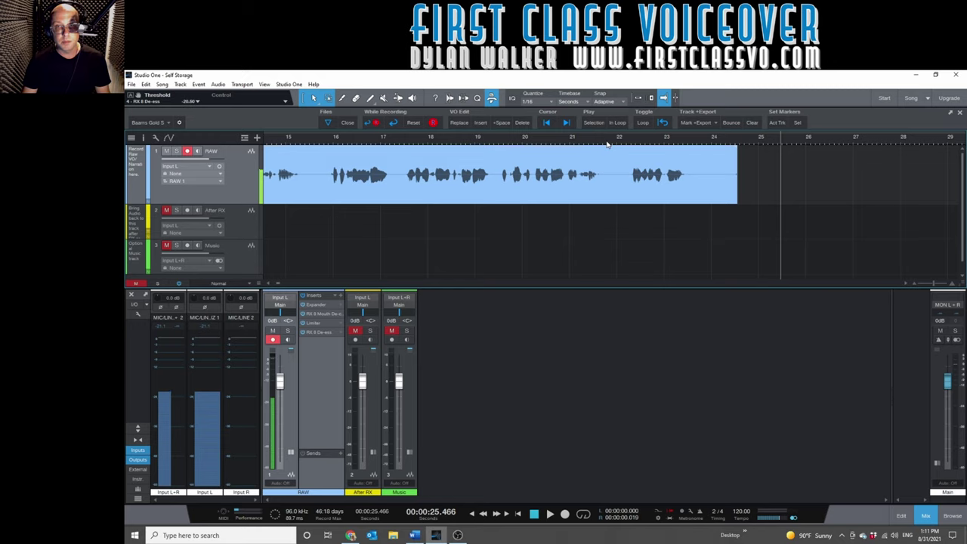
# Step: Record the narration again on the RAW track, stopping at about 53 seconds
pyautogui.press('KP_Multiply')
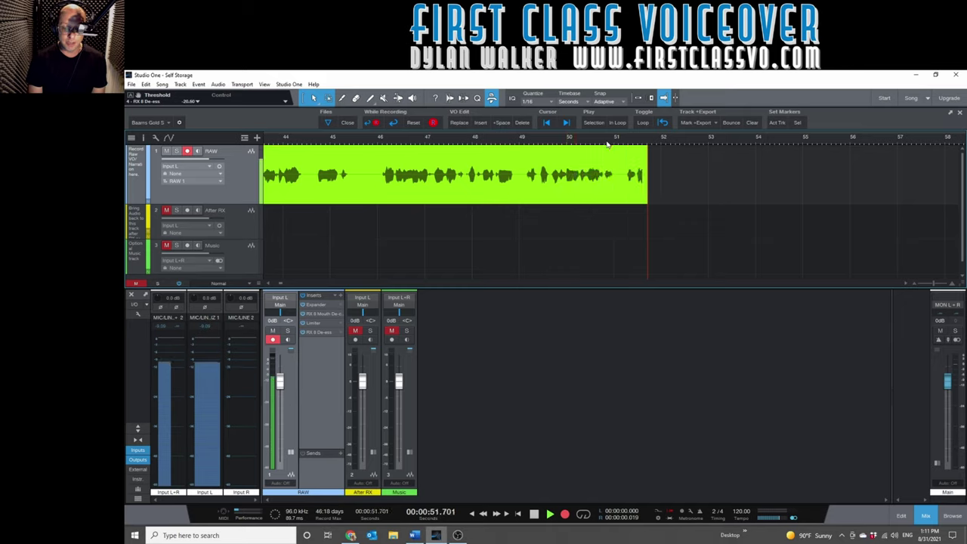
pyautogui.press('space')
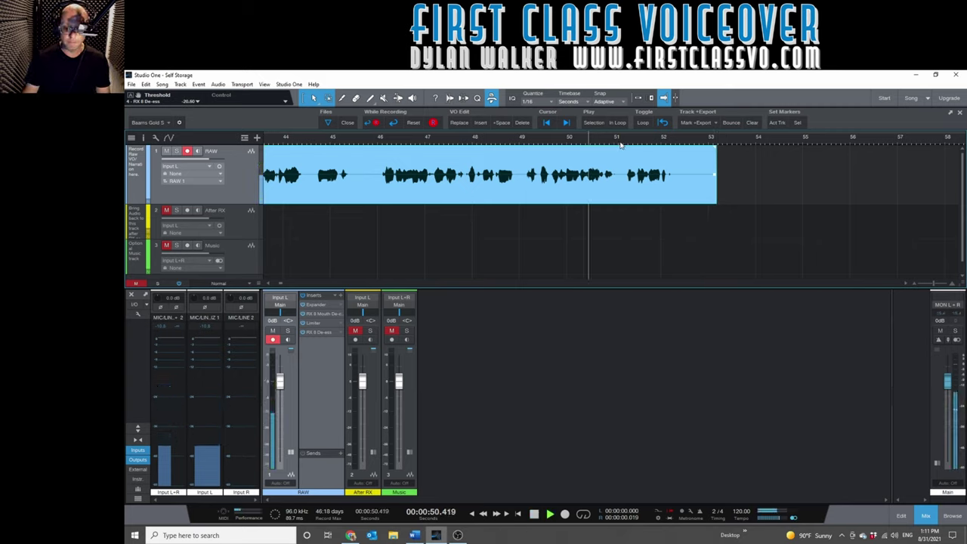
# Step: Punch in on the RAW track at about 51.1 seconds and re-record the last line, repeating the take once
pyautogui.press('KP_Multiply')
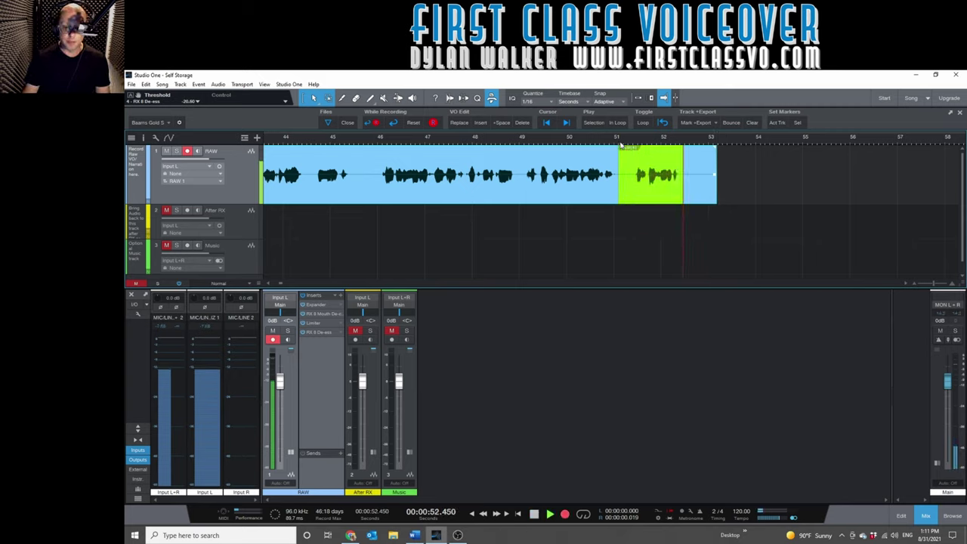
pyautogui.press('space')
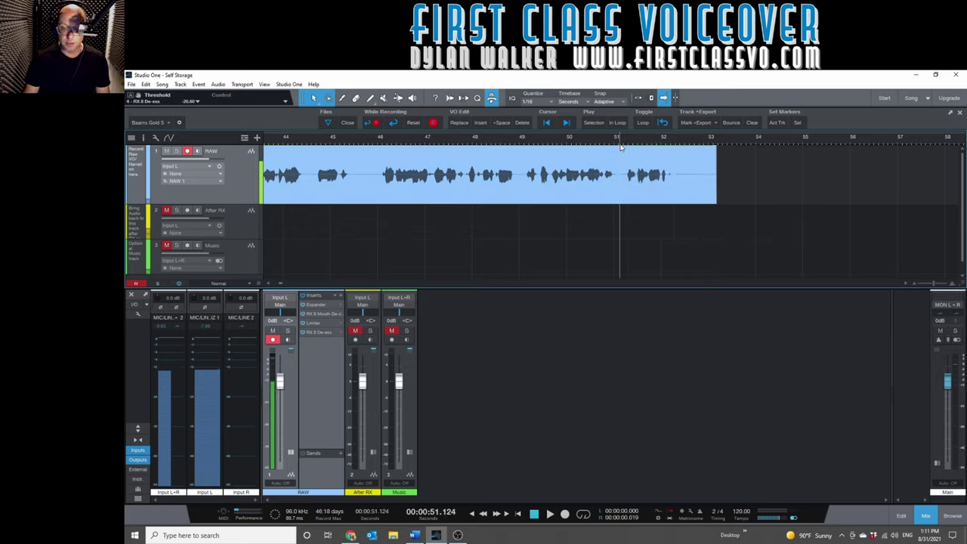
pyautogui.press('space')
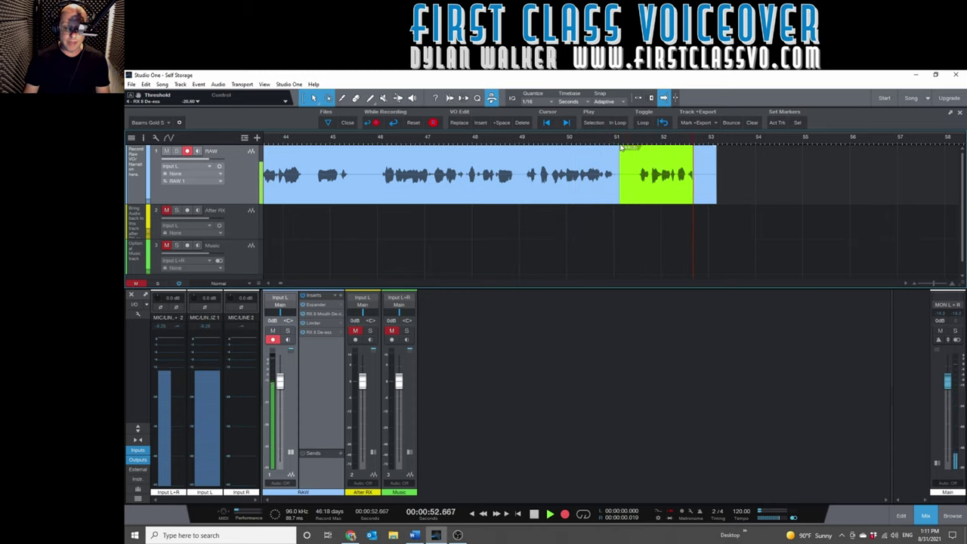
pyautogui.press('space')
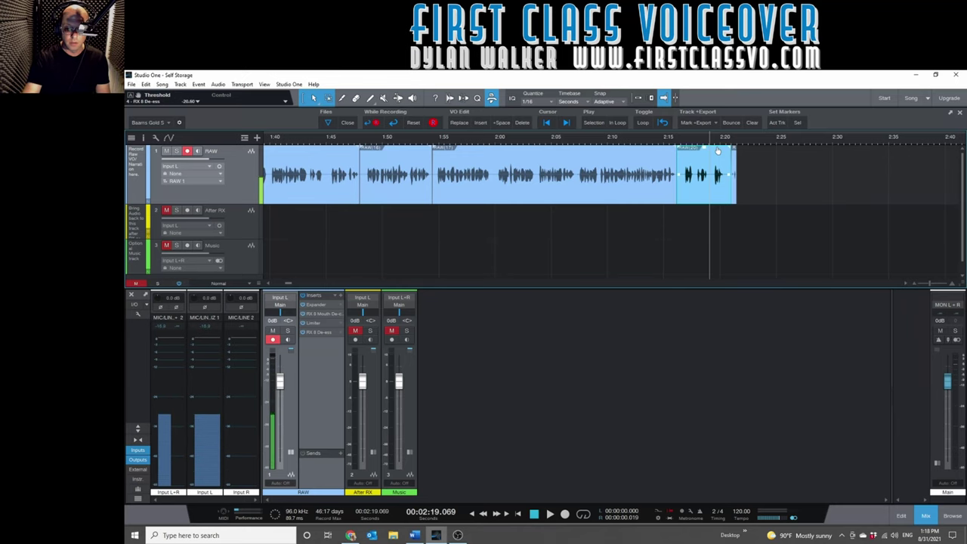
# Step: Continue recording narration on the RAW track from about 2:19 to about 2:49
pyautogui.press('KP_Multiply')
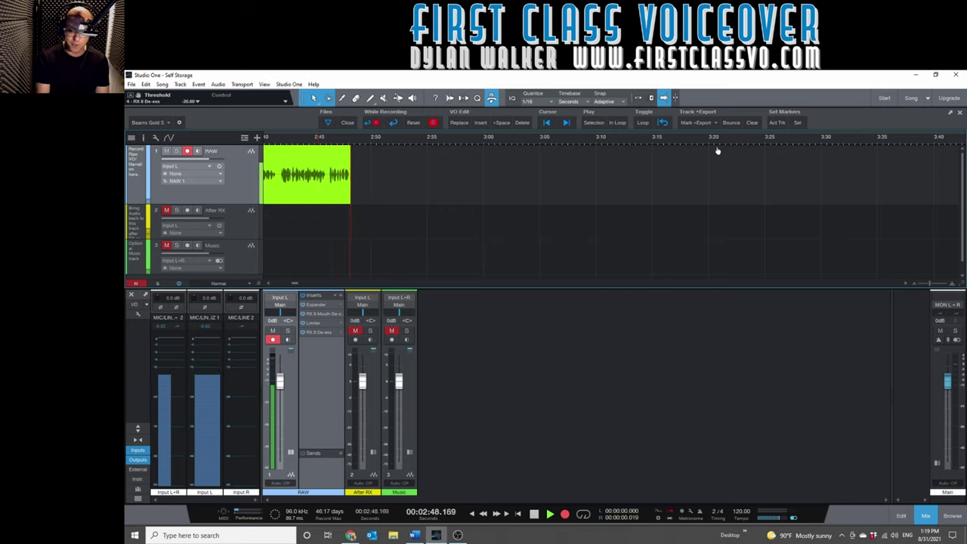
pyautogui.press('space')
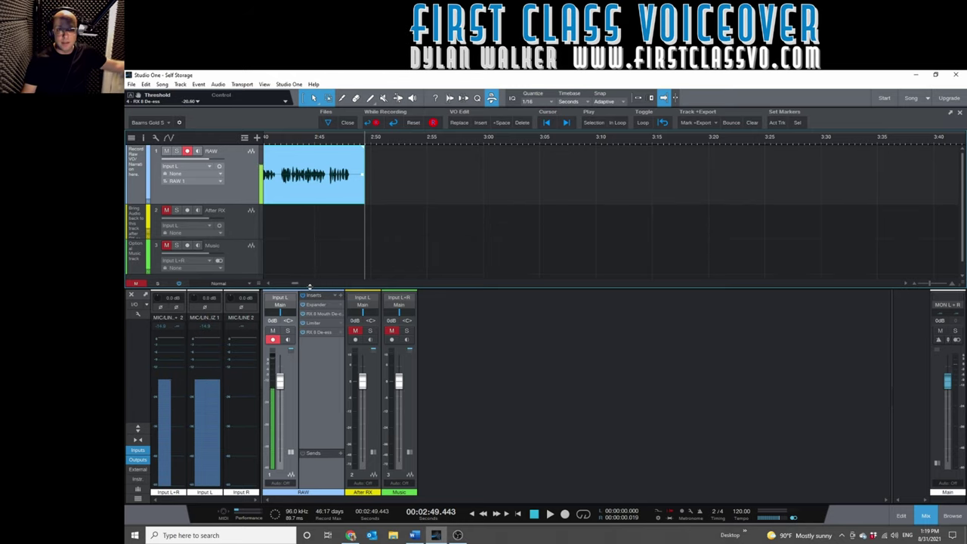
# Step: Return to the start of the RAW track and play back the first punch-in from about 49 seconds
pyautogui.moveTo(310, 287); pyautogui.dragTo(274, 291)
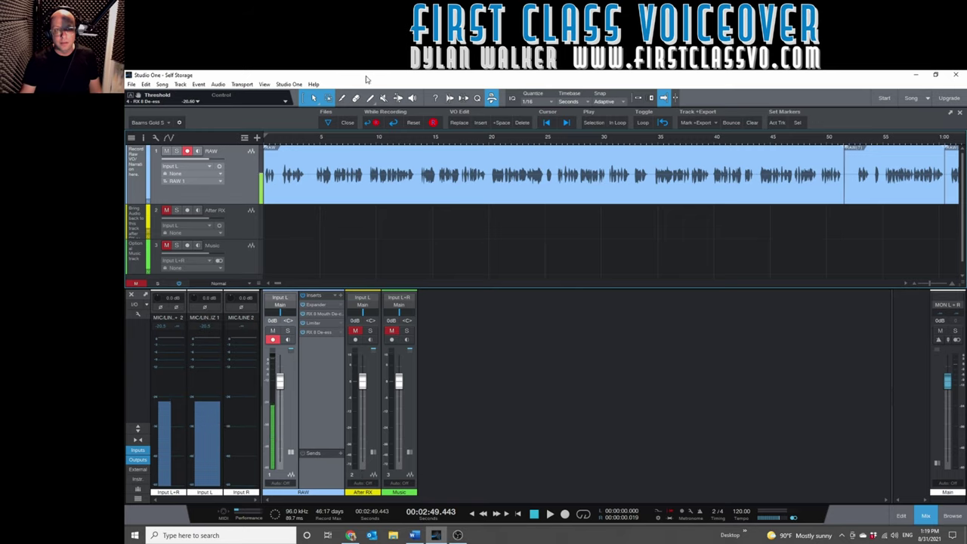
pyautogui.click(819, 144)
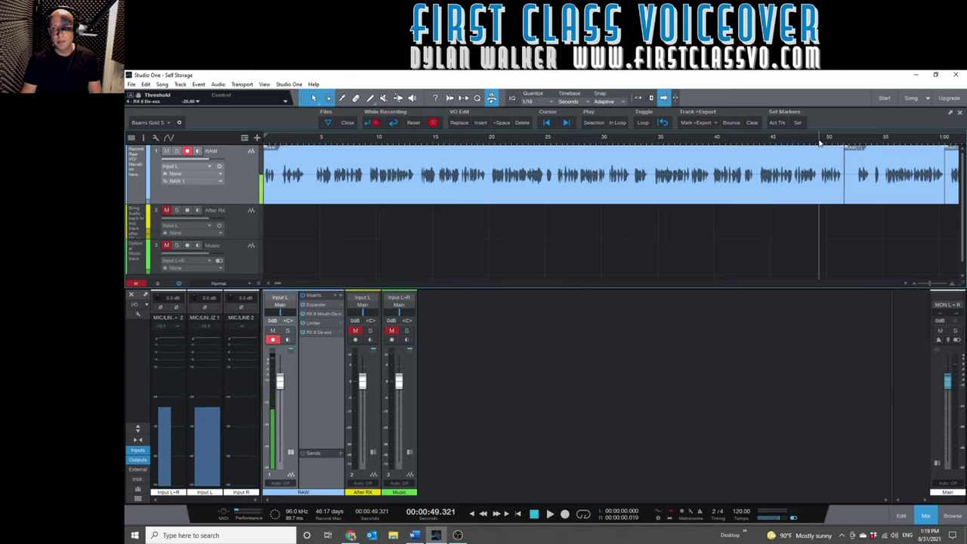
pyautogui.press('w')
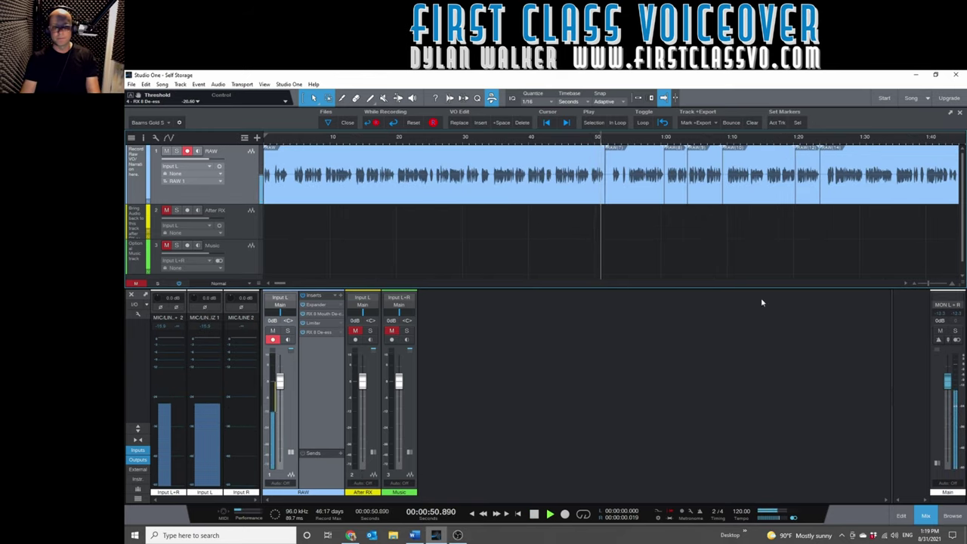
pyautogui.press('w')
# Step: Reposition the RAW takes following the one that ends near 1:23, and trim the beginning of the first of them
pyautogui.click(526, 194)
pyautogui.moveTo(526, 194); pyautogui.dragTo(497, 186)
pyautogui.press('e')
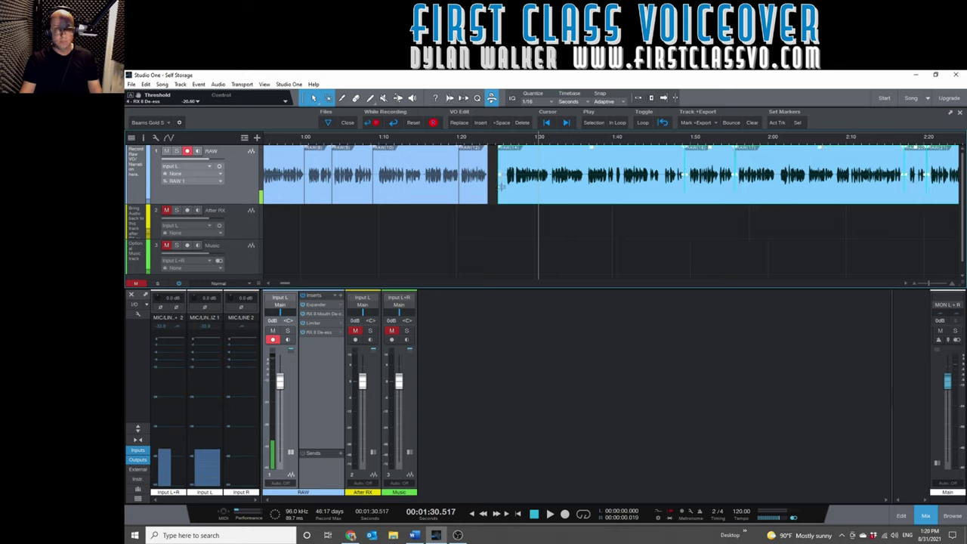
pyautogui.click(497, 190)
pyautogui.moveTo(498, 190); pyautogui.dragTo(503, 190)
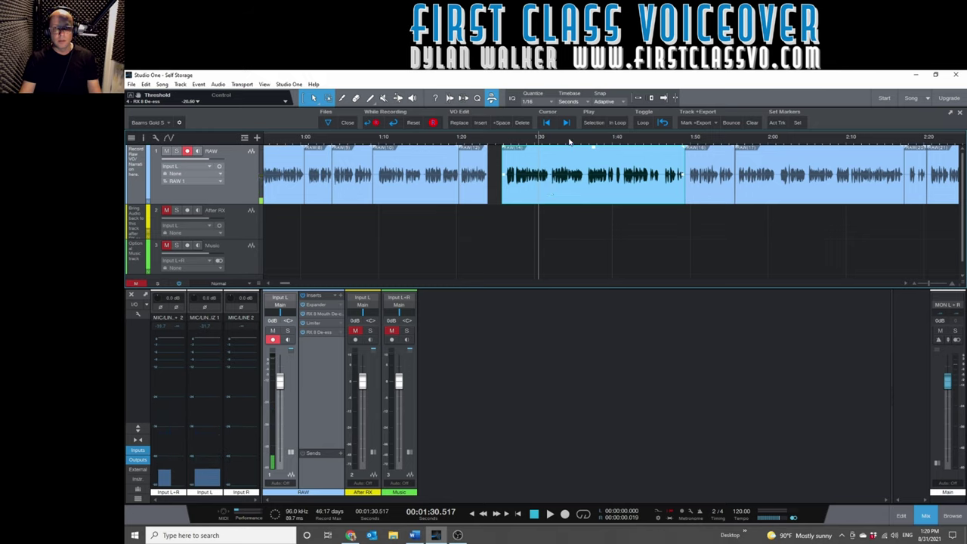
# Step: Select the trimmed take and all later RAW takes, and move them earlier together to close the gap near 1:23
pyautogui.scroll(-2, 563, 151)
pyautogui.keyDown('shift'); pyautogui.click(648, 198); pyautogui.keyUp('shift')
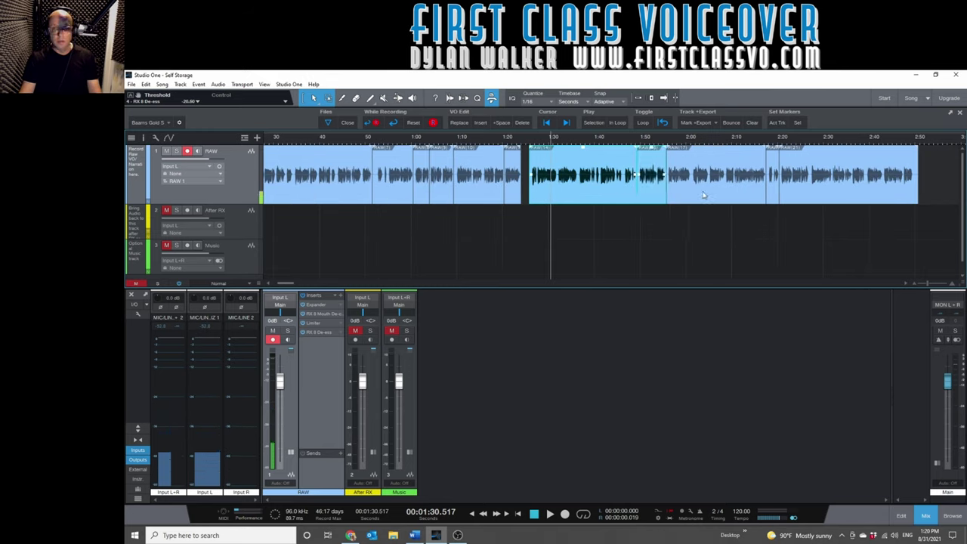
pyautogui.keyDown('shift'); pyautogui.click(718, 197); pyautogui.keyUp('shift')
pyautogui.keyDown('shift'); pyautogui.click(790, 197); pyautogui.keyUp('shift')
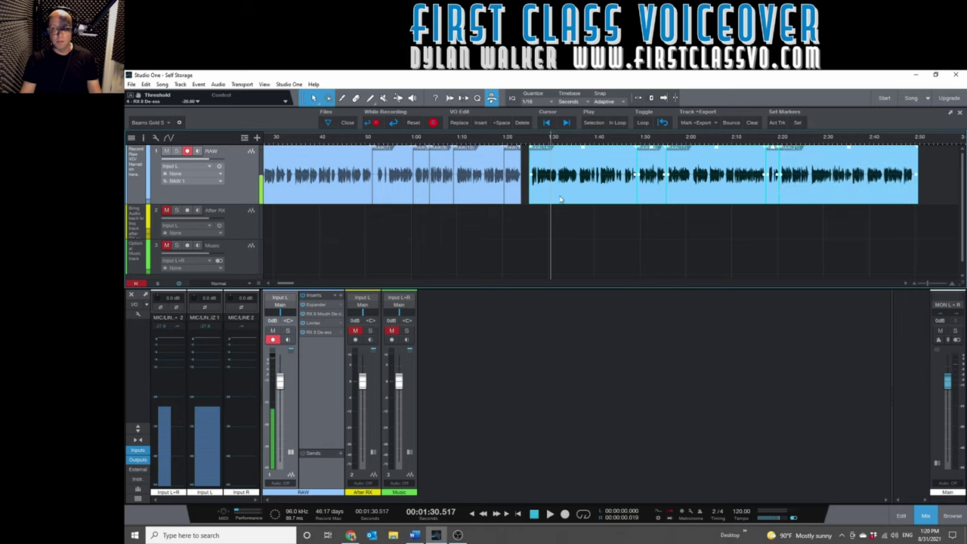
pyautogui.moveTo(548, 200); pyautogui.dragTo(534, 186)
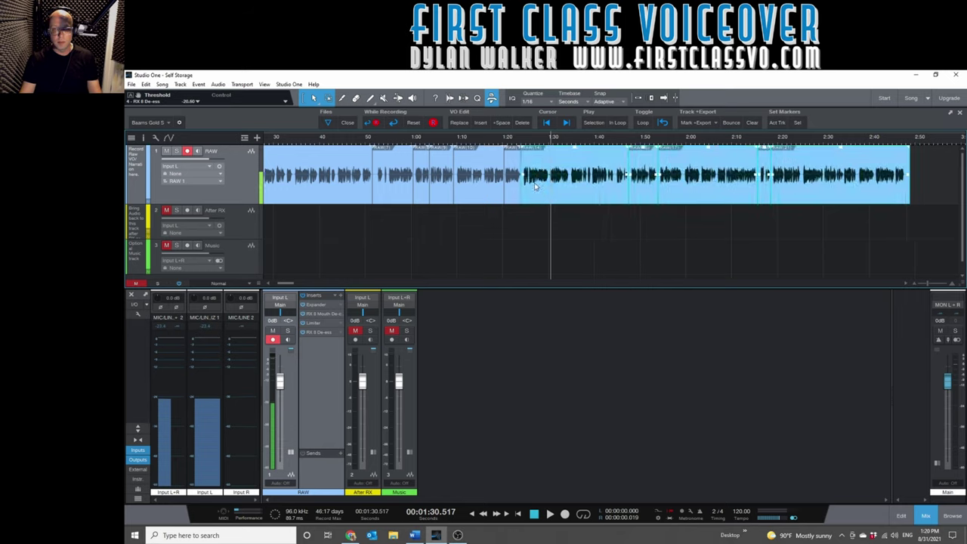
# Step: Play back the closed join near 1:23 on the RAW track from shortly before it
pyautogui.scroll(4, 504, 140)
pyautogui.click(512, 139)
pyautogui.press('space')
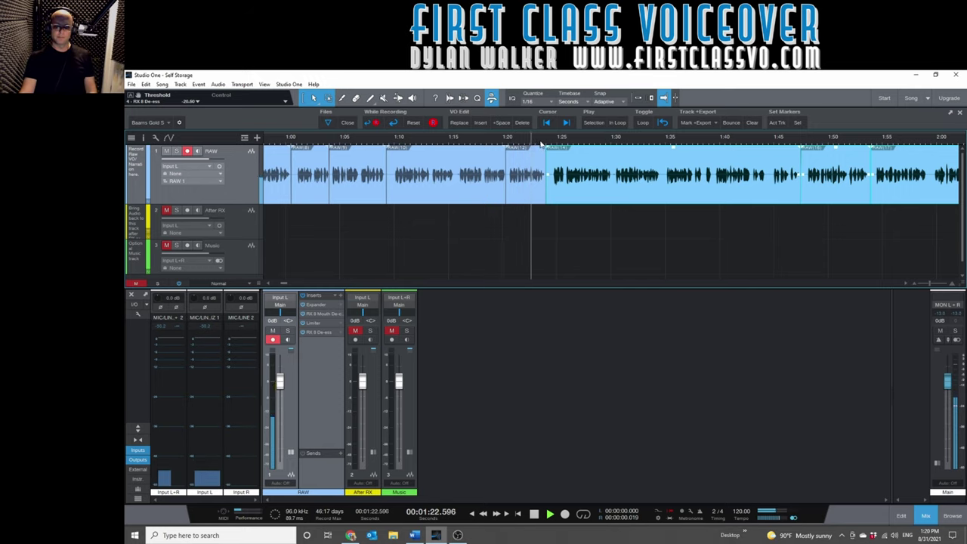
pyautogui.scroll(-2, 553, 141)
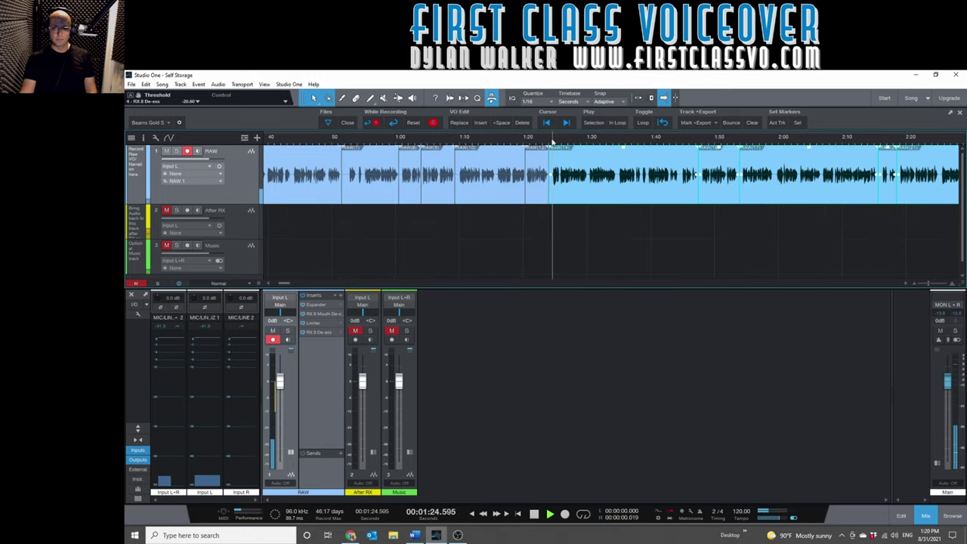
pyautogui.scroll(-2, 553, 141)
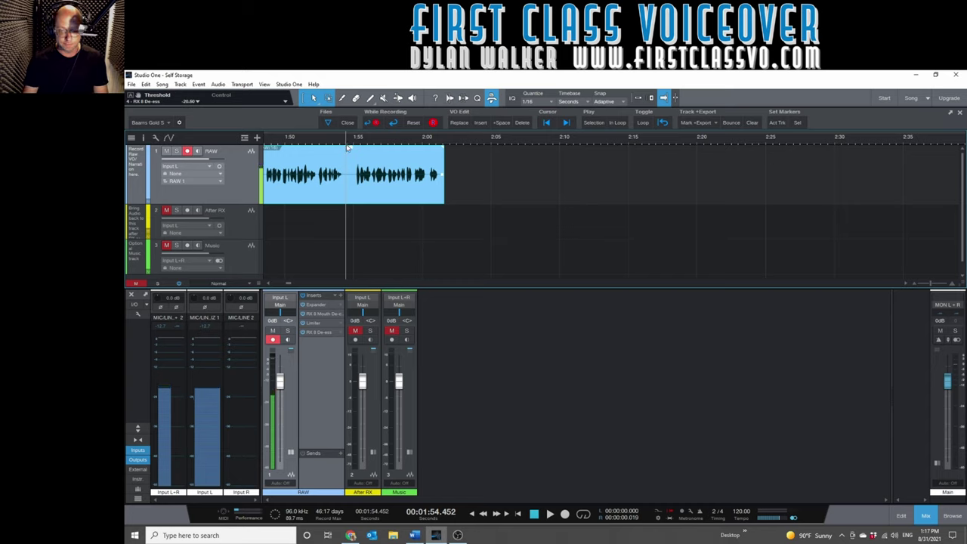
# Step: Punch in on the RAW track at about 1:54.5 and record narration until about 2:21.5
pyautogui.press('KP_Multiply')
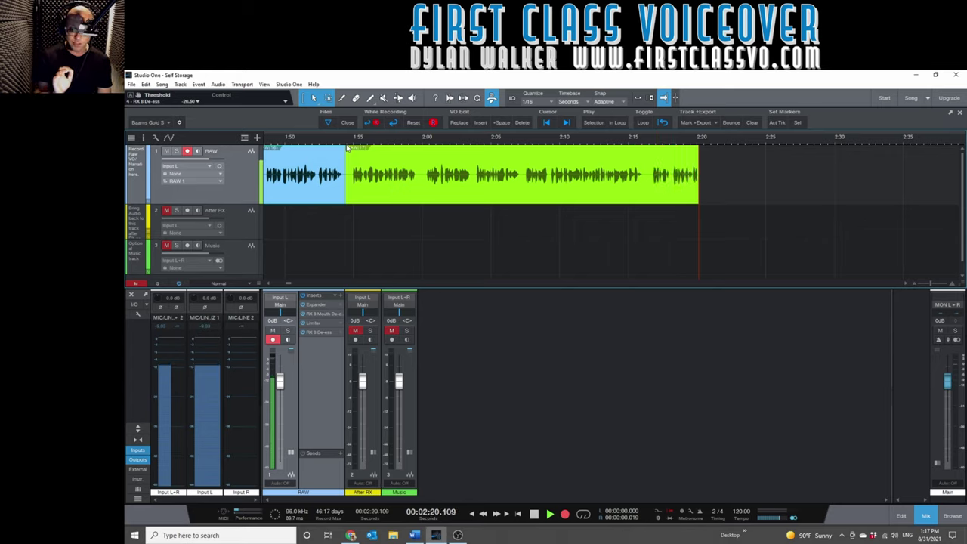
pyautogui.press('space')
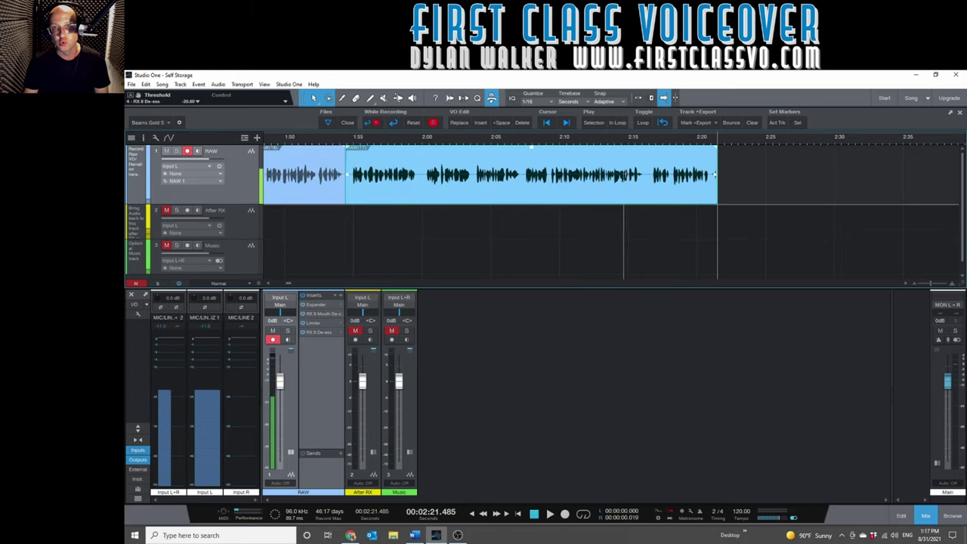
# Step: Place the cursor in the pause at about 2:16 and re-record the closing line on the RAW track
pyautogui.press('e')
pyautogui.click(642, 144)
pyautogui.press('space')
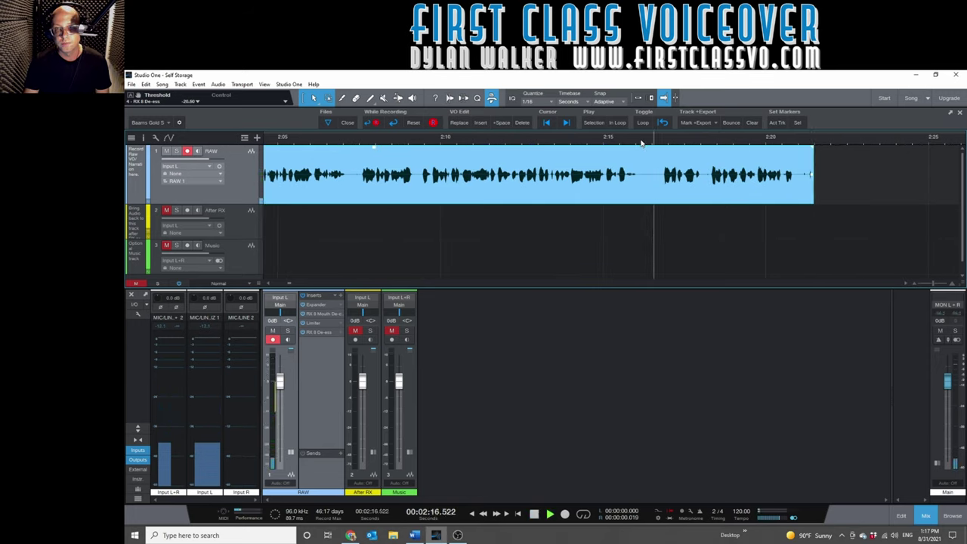
pyautogui.press('space')
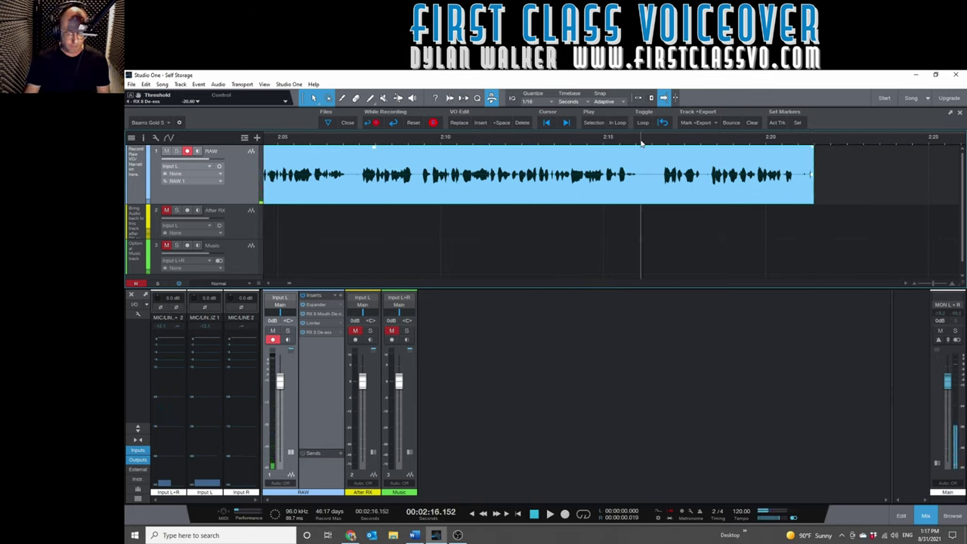
pyautogui.press('space')
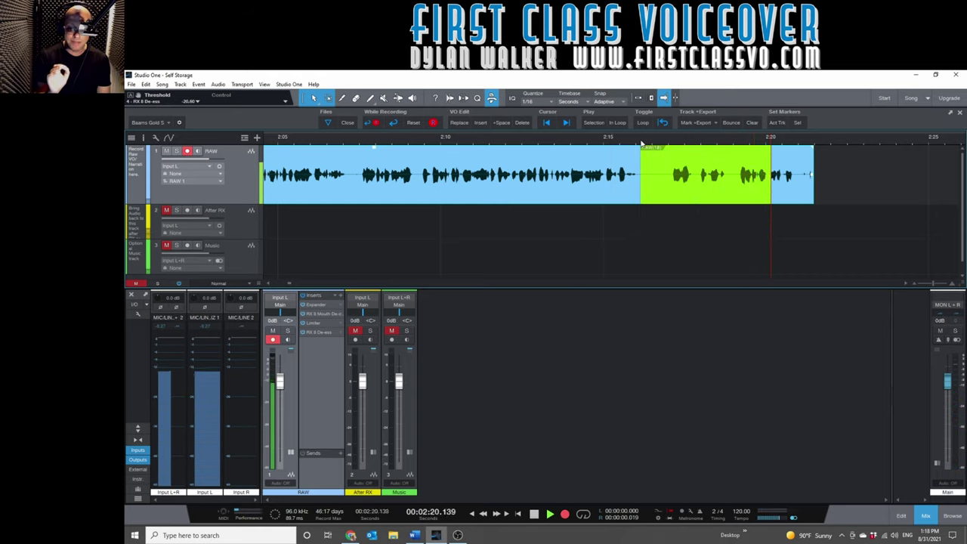
pyautogui.press('space')
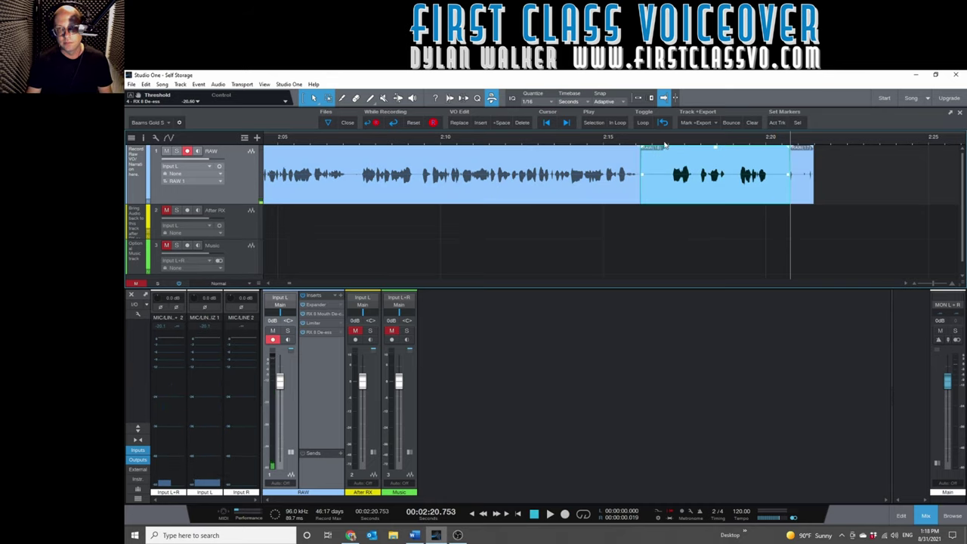
# Step: Play back the new take that starts at about 2:16, then undo it
pyautogui.click(657, 145)
pyautogui.press('space')
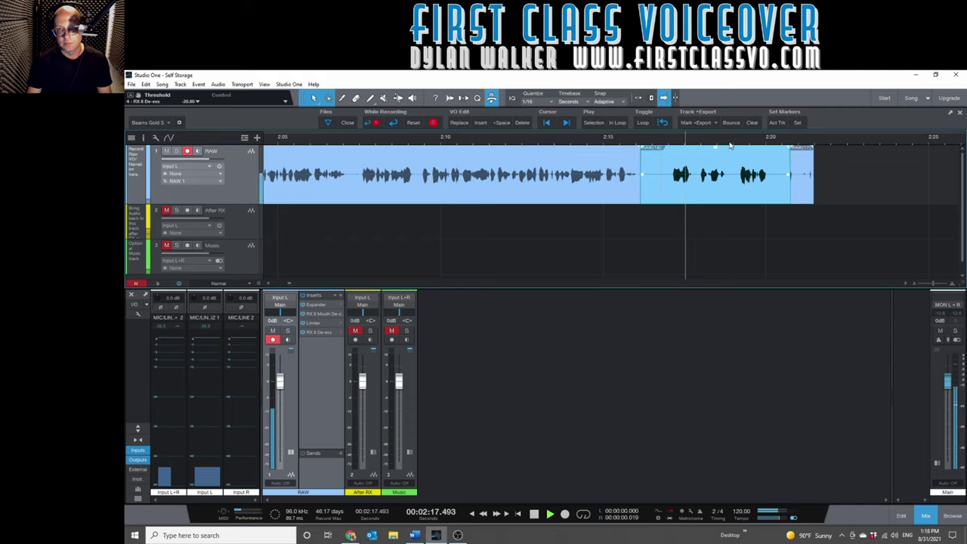
pyautogui.scroll(-3, 734, 145)
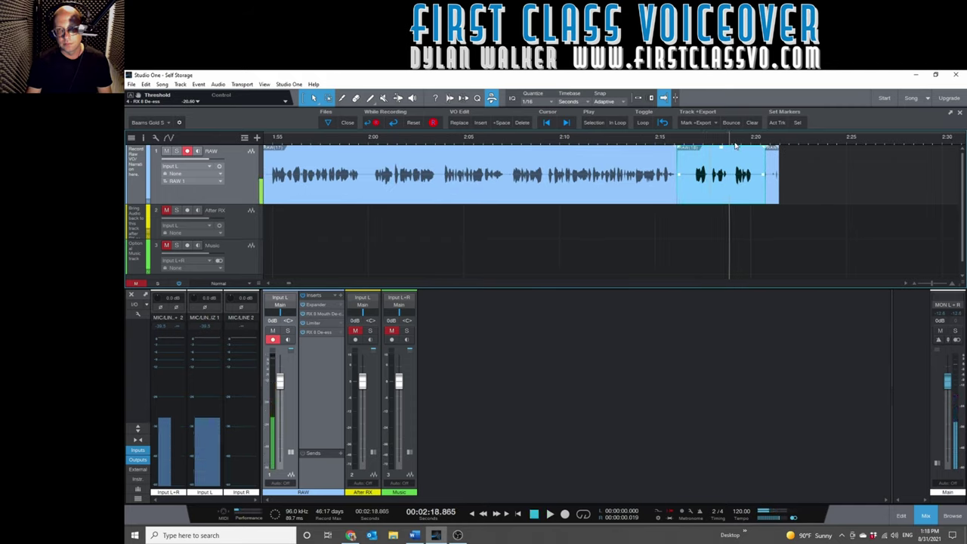
pyautogui.click(681, 150)
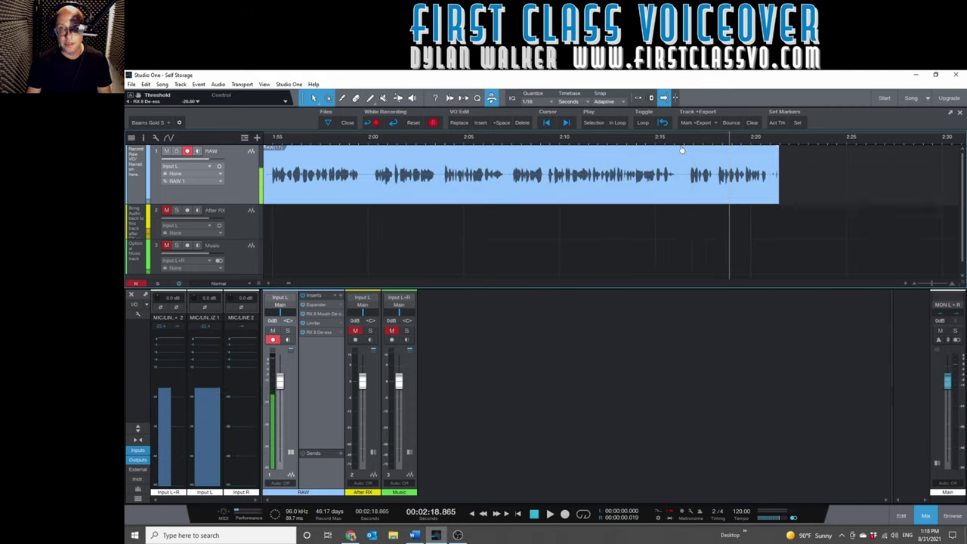
# Step: Record the closing line again from about 2:16 on the RAW track, undoing the first attempt and restarting the punch-in
pyautogui.press('KP_Multiply')
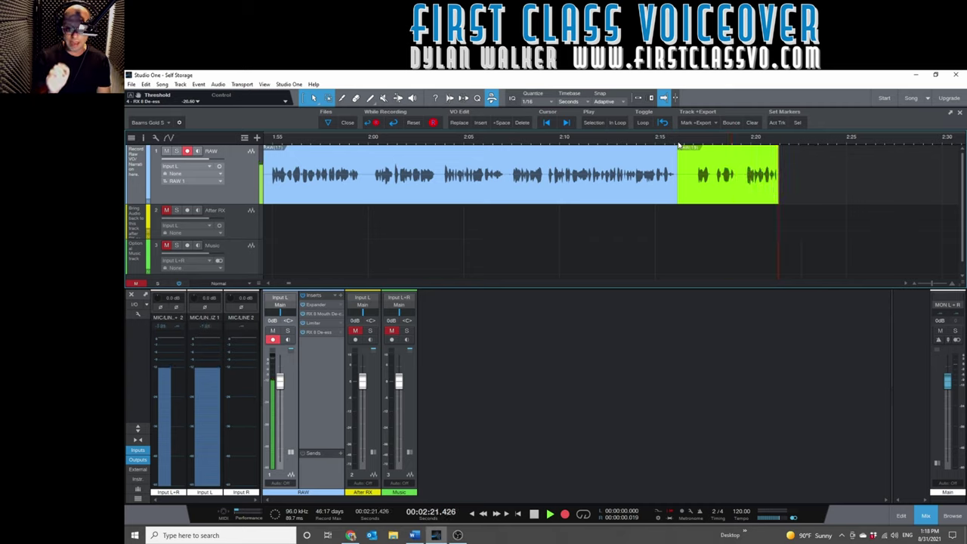
pyautogui.press('space')
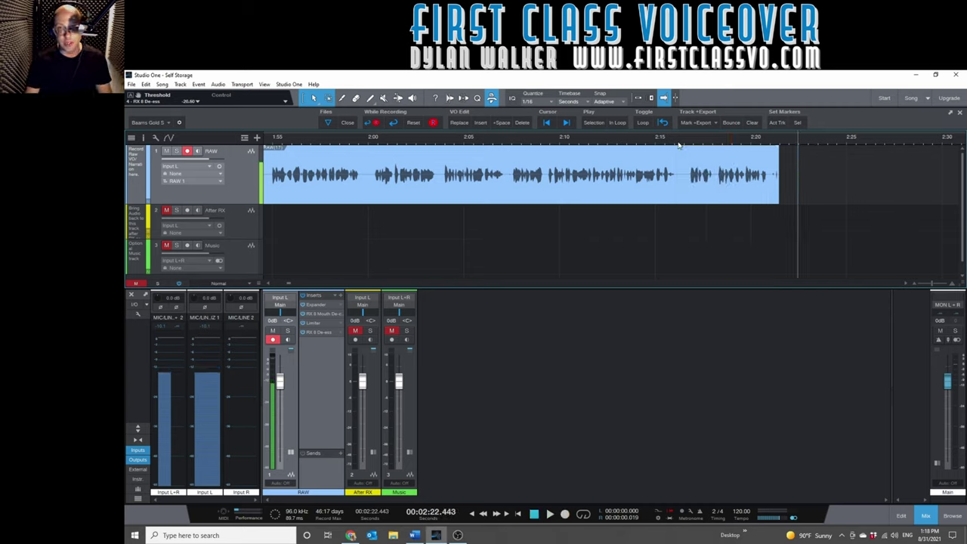
pyautogui.click(679, 145)
pyautogui.press('KP_Multiply')
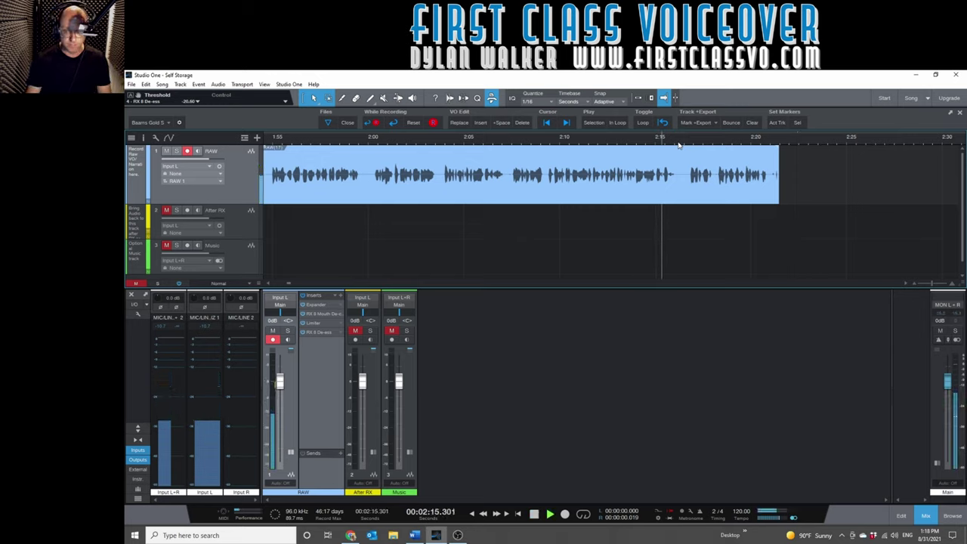